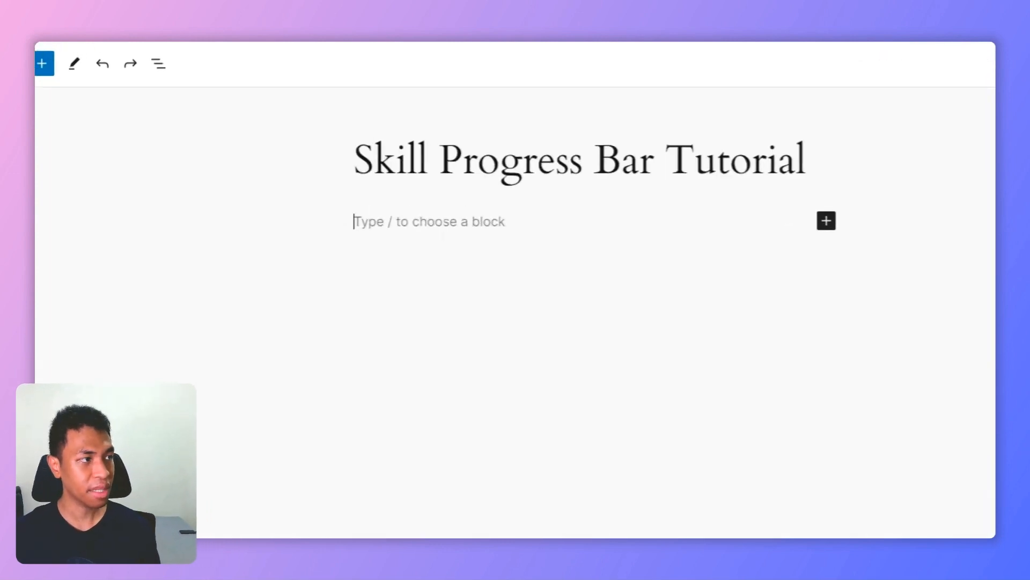
- Insert a Group block below the post title, using the single-container layout
left_click(520, 287)
type("/")
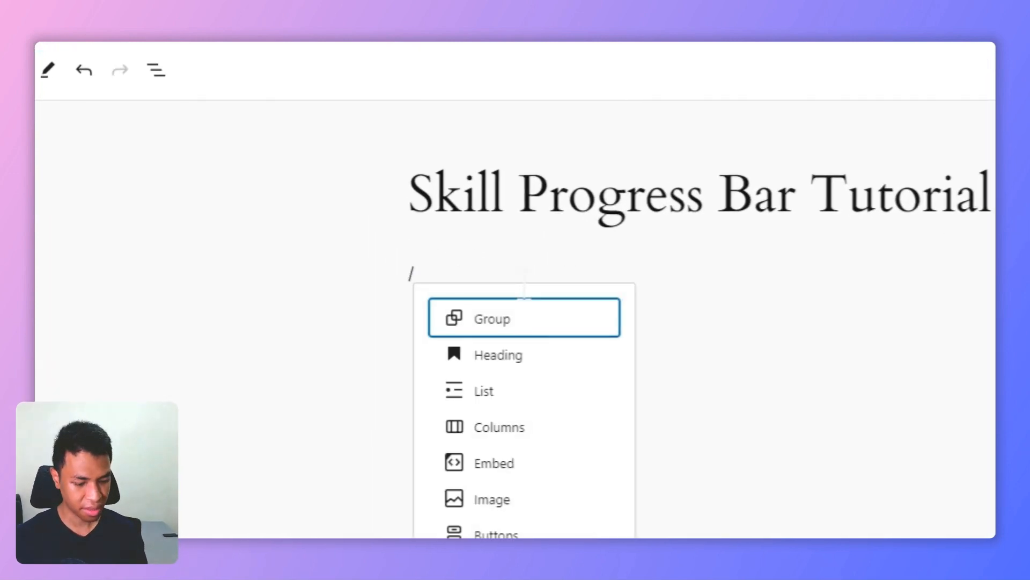
type("group")
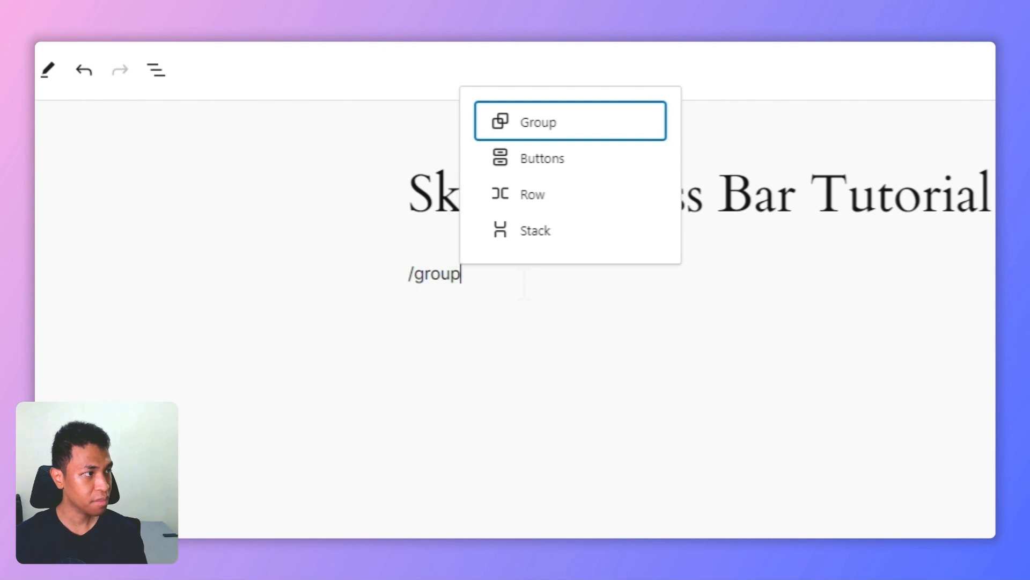
left_click(563, 136)
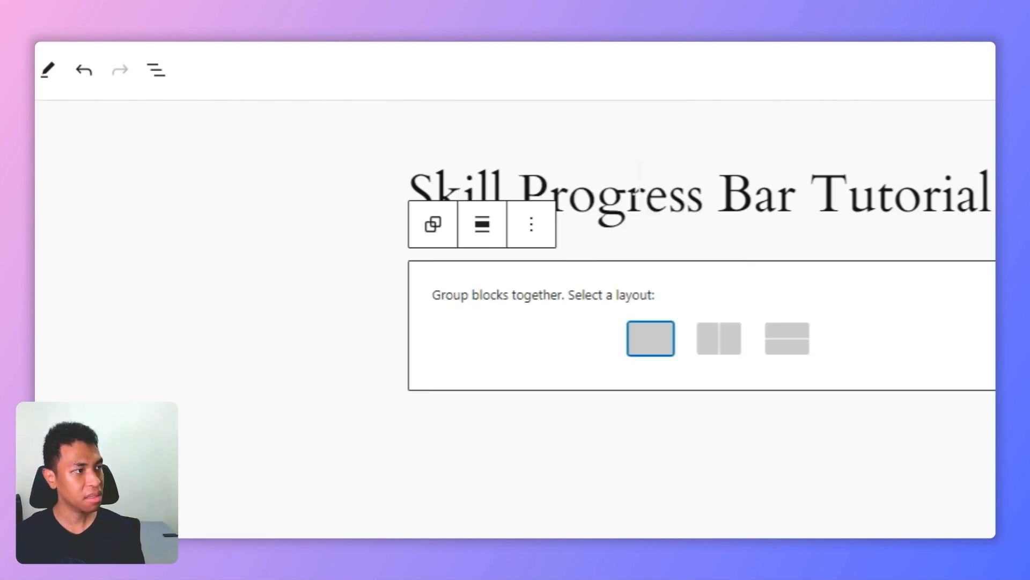
left_click(647, 346)
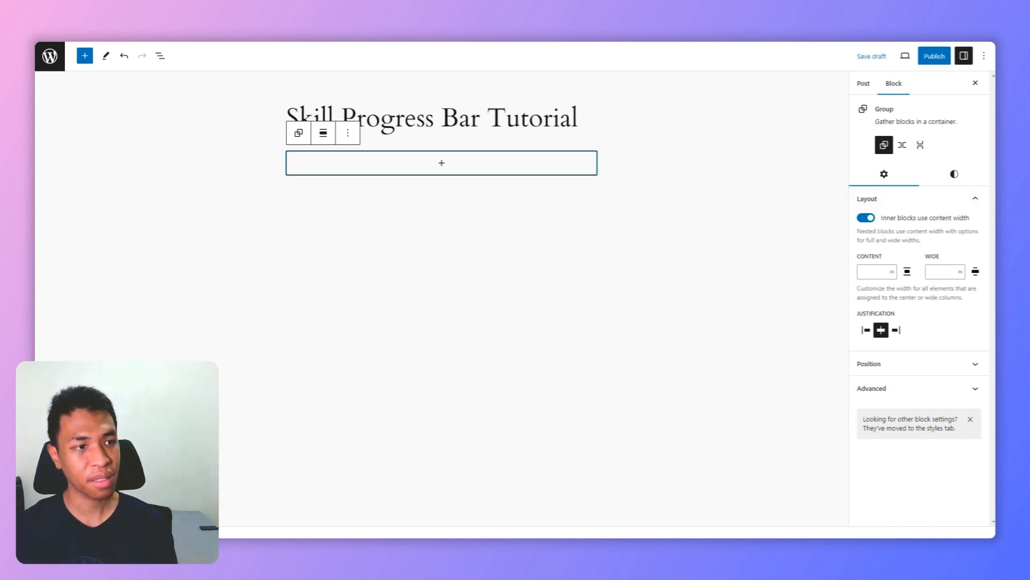
- Turn off content width for the group's inner blocks and set its background to the solid theme color Base / Two (#FFFFFF)
left_click(868, 219)
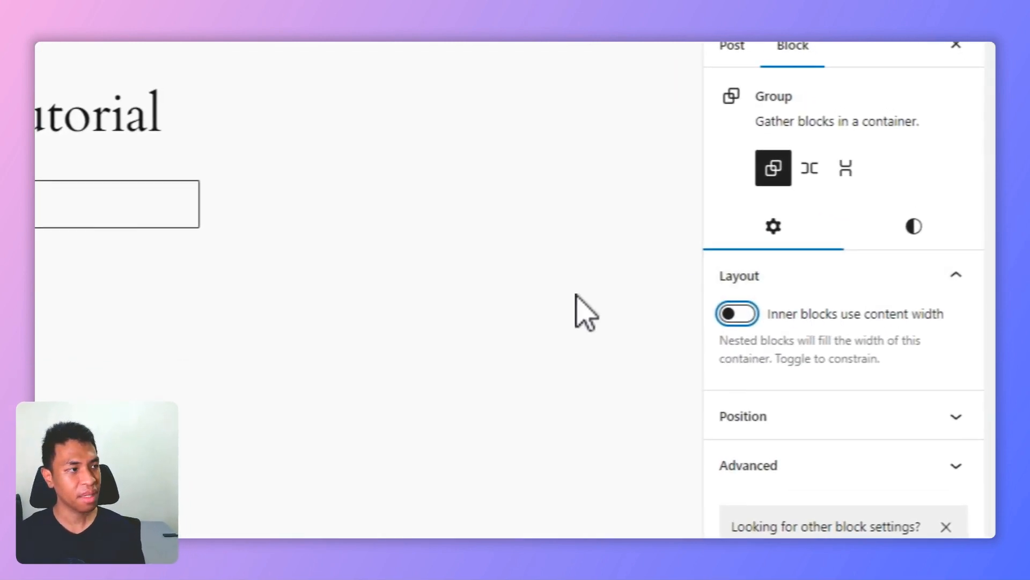
left_click(914, 226)
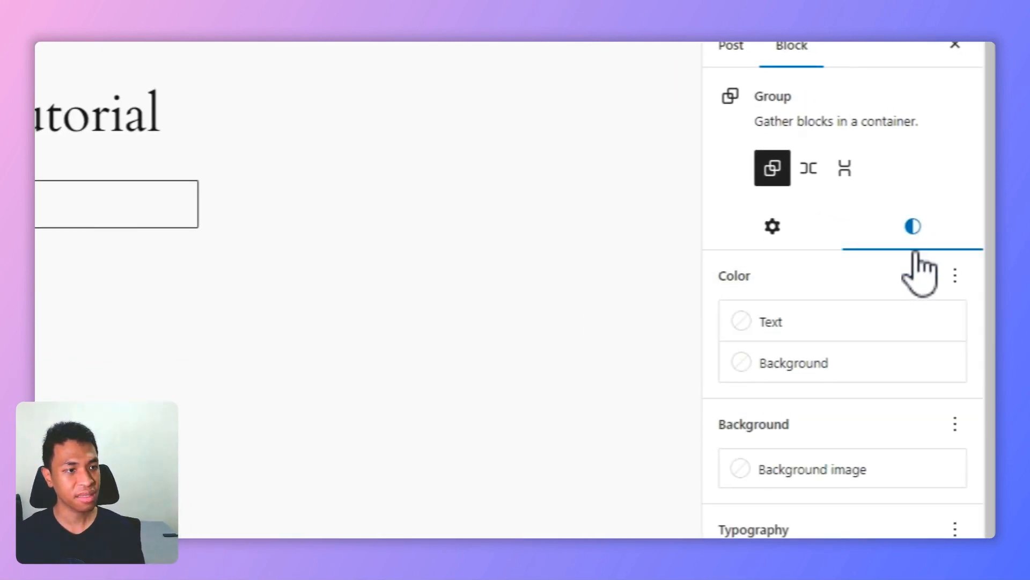
left_click(816, 365)
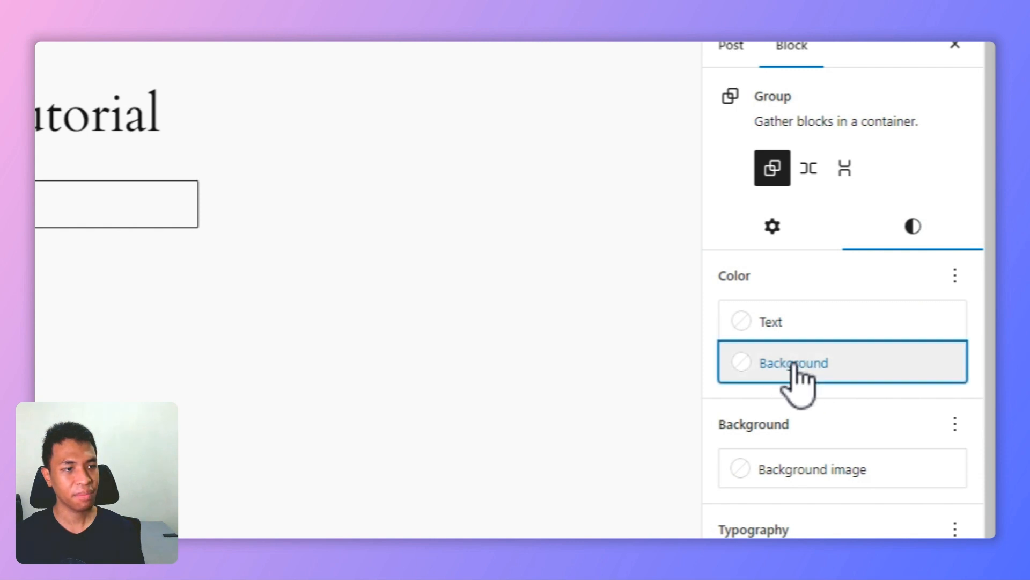
left_click(721, 379)
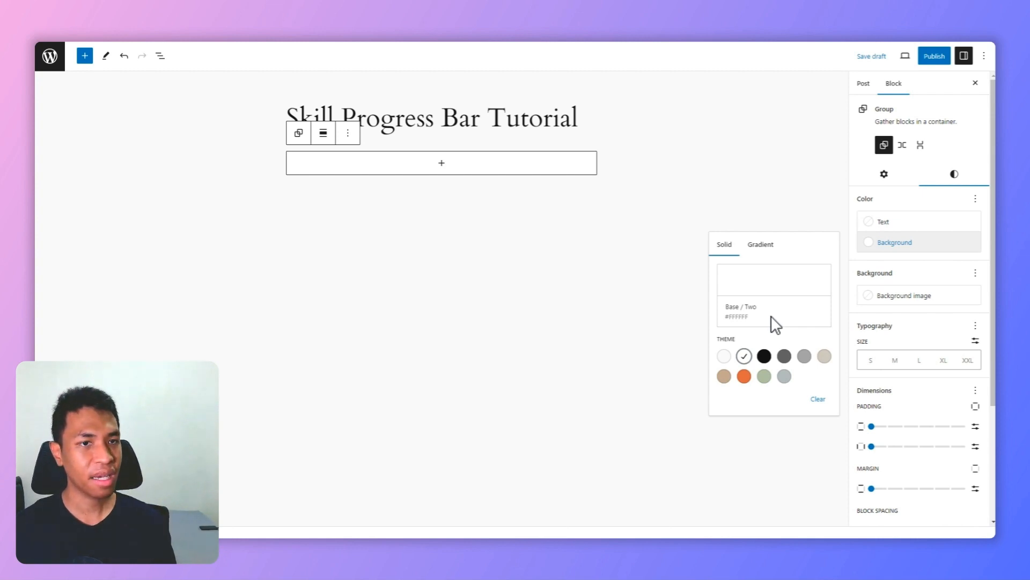
- Give the group a Contrast (#111111) border with a radius of 100 px
scroll(913, 324, "down", 3)
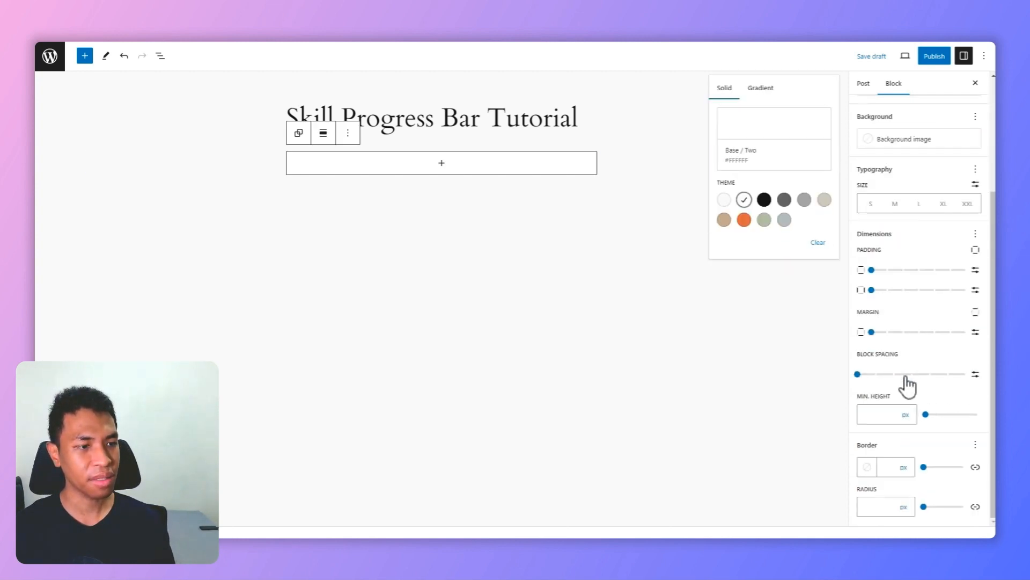
left_click(868, 466)
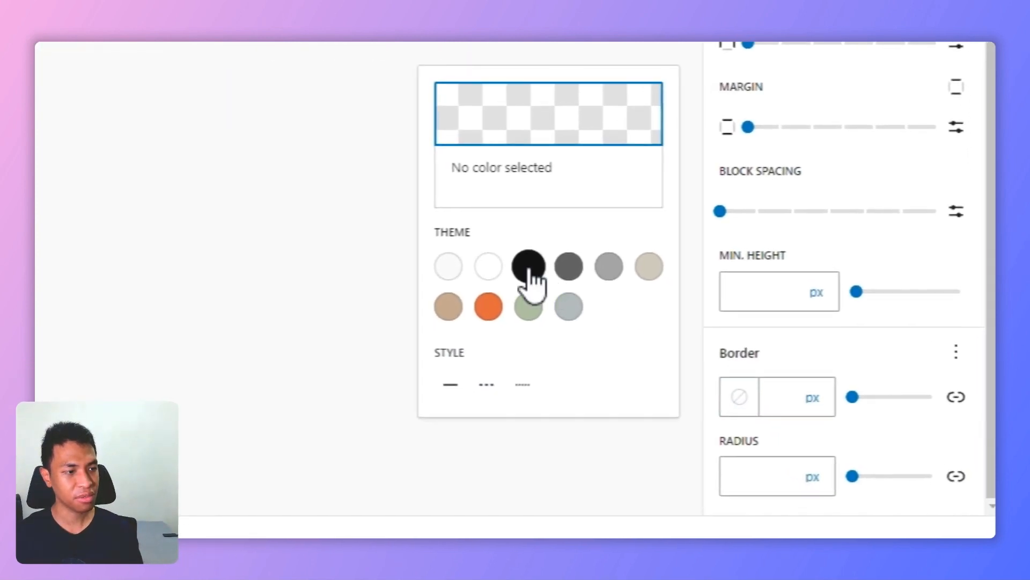
left_click(529, 271)
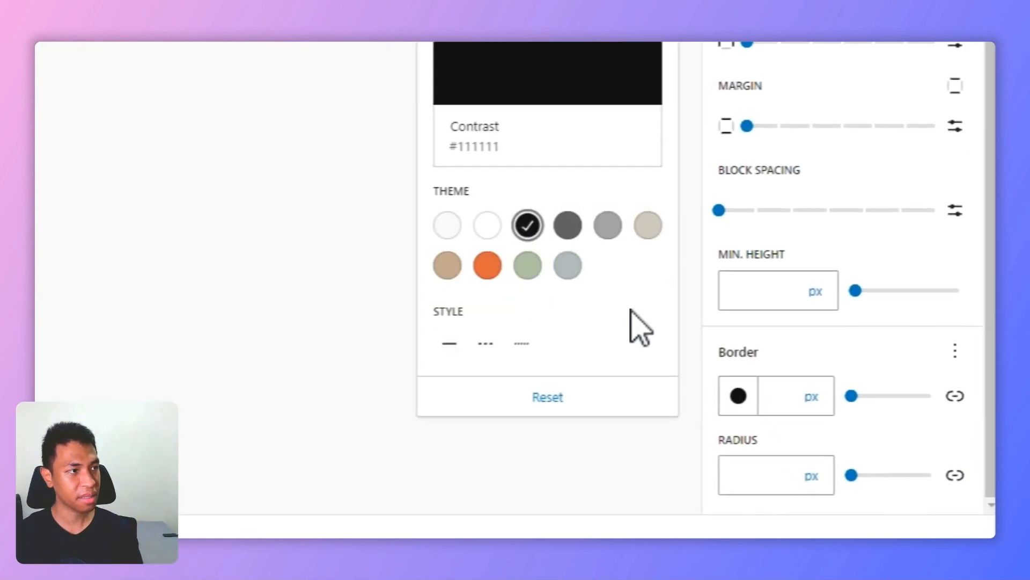
left_click(774, 476)
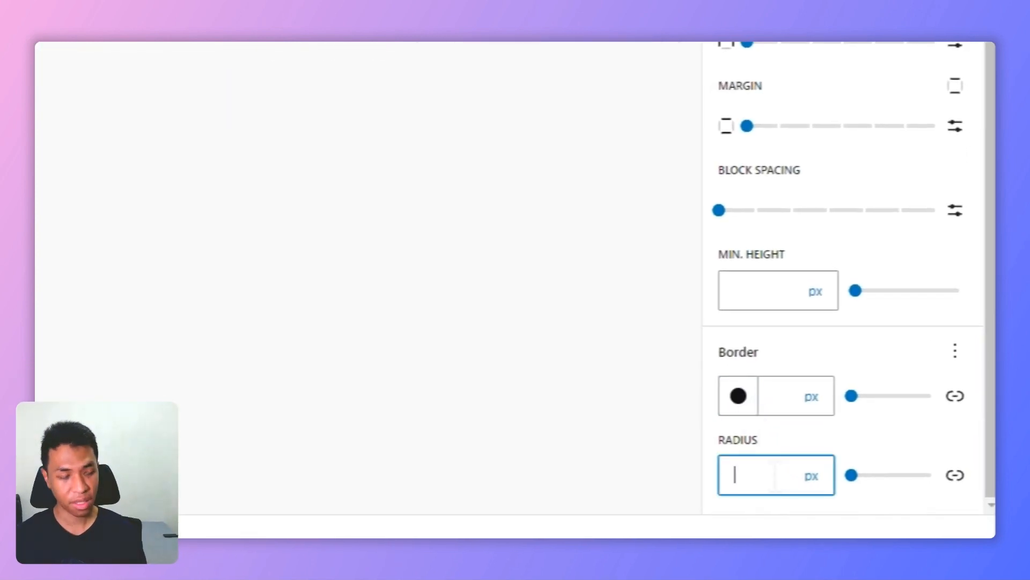
type("100")
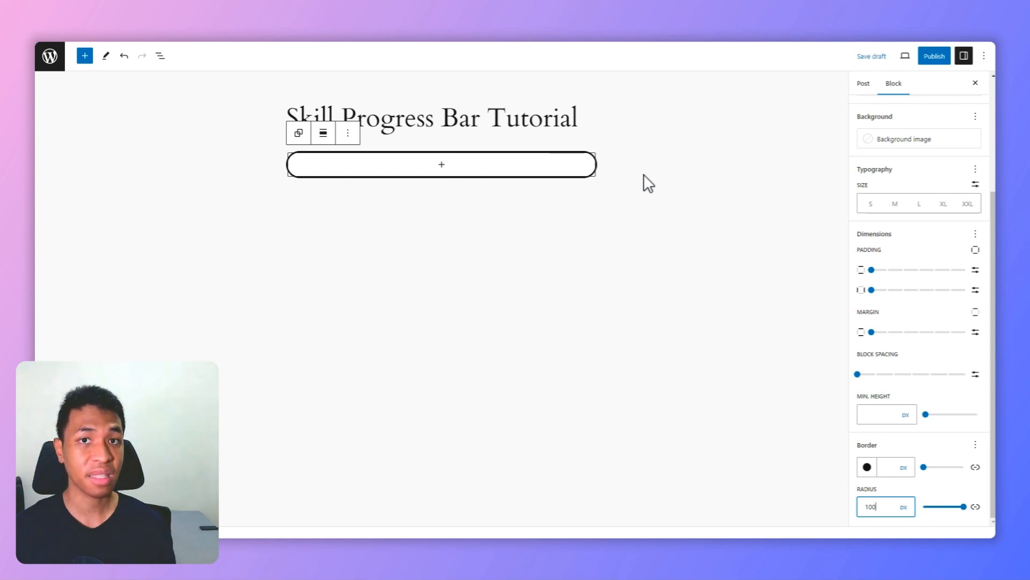
- Insert a Columns block inside the group with the 66 / 33 variation
left_click(398, 165)
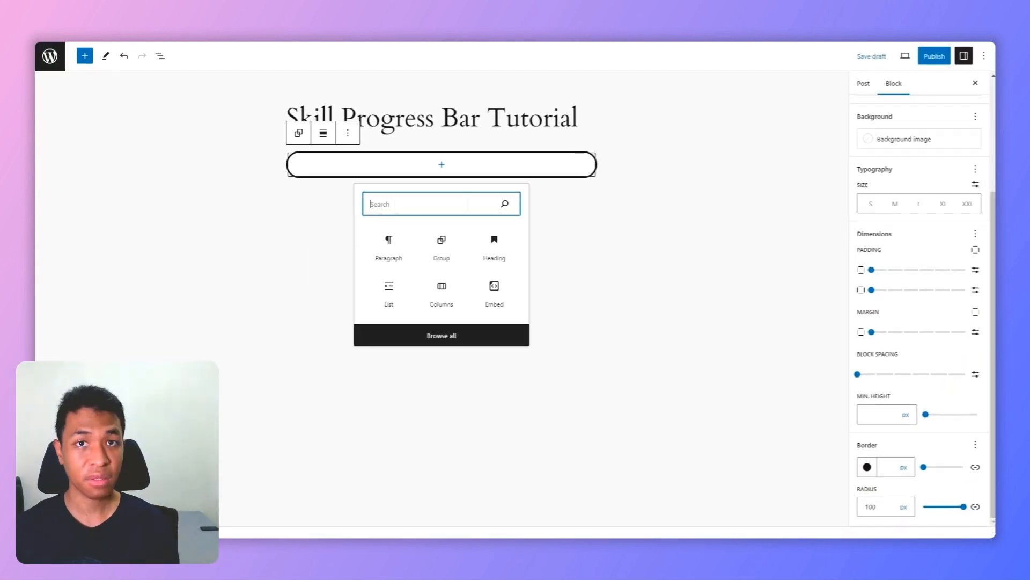
type("columns")
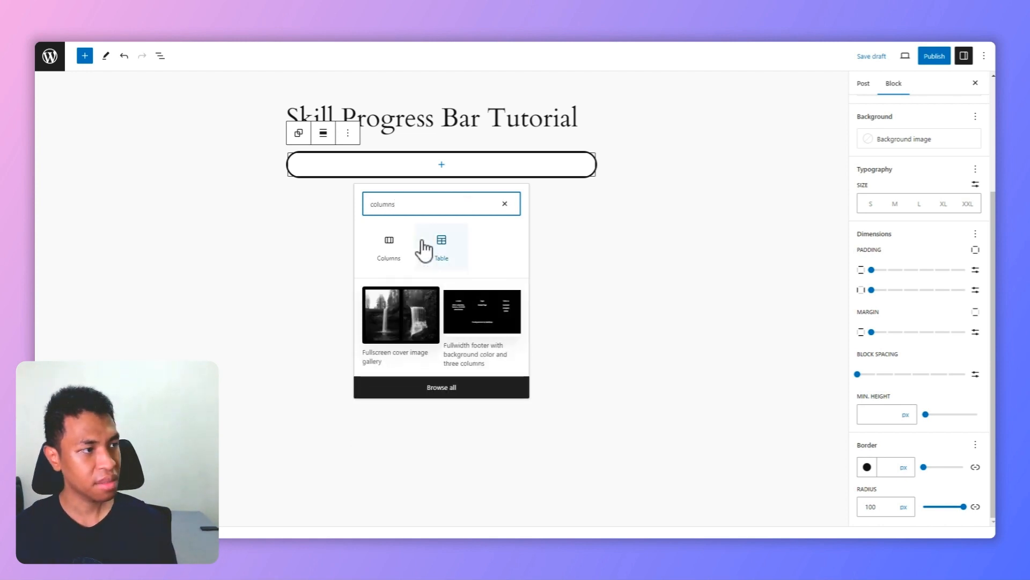
left_click(385, 248)
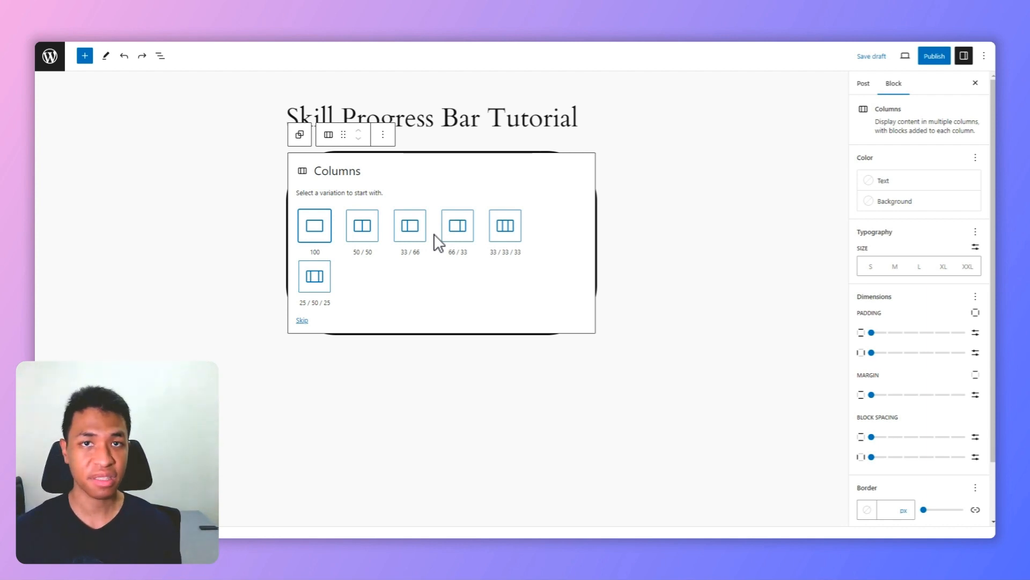
left_click(457, 226)
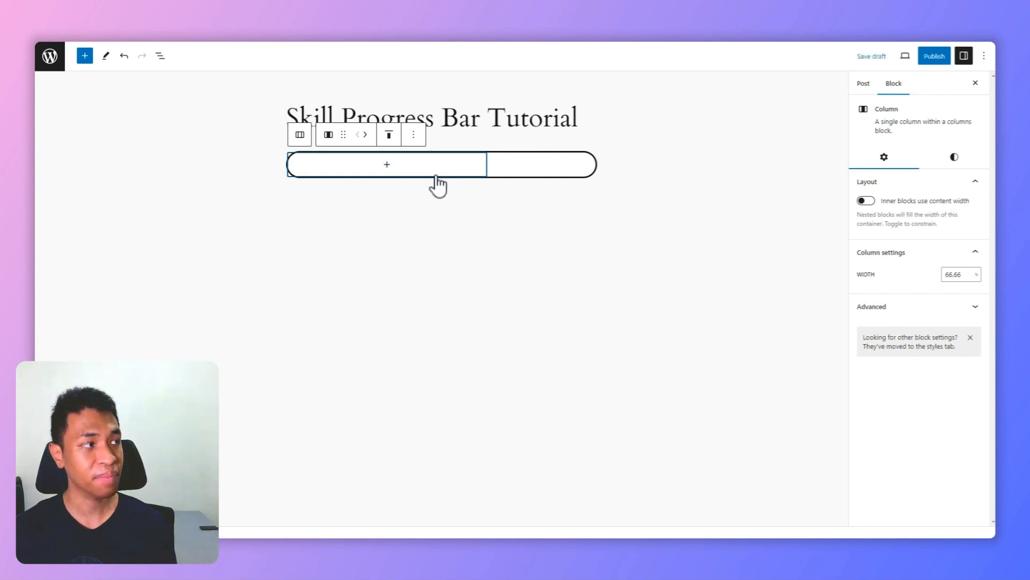
- Select the parent Columns block, preview the post in Mobile view, and turn off Stack on mobile
left_click(161, 57)
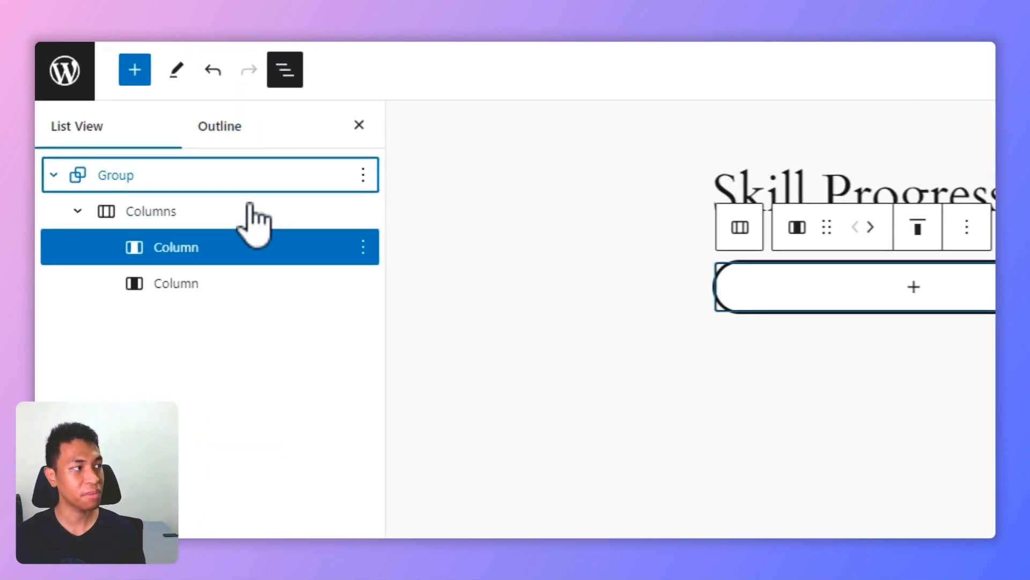
left_click(196, 212)
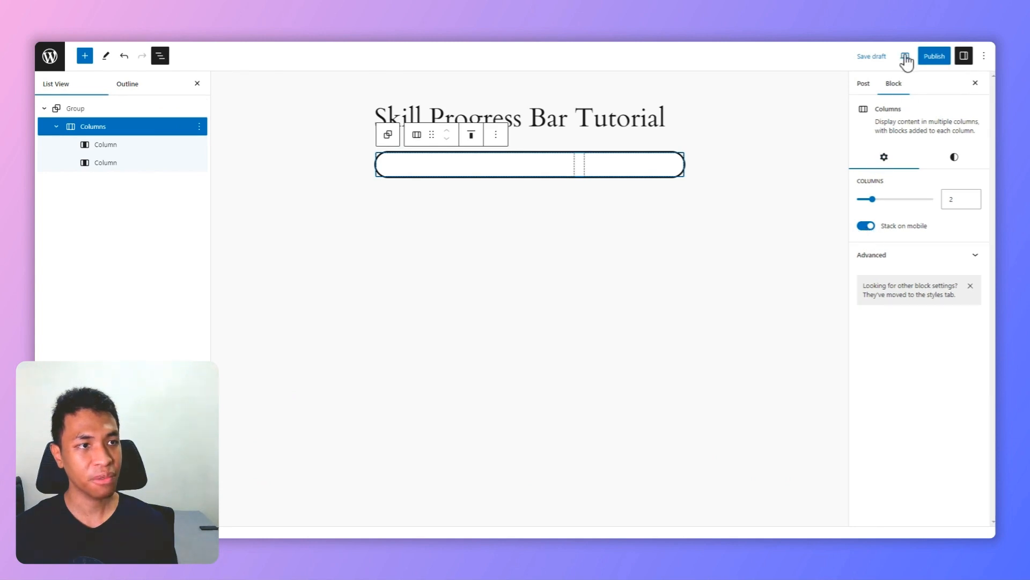
left_click(906, 56)
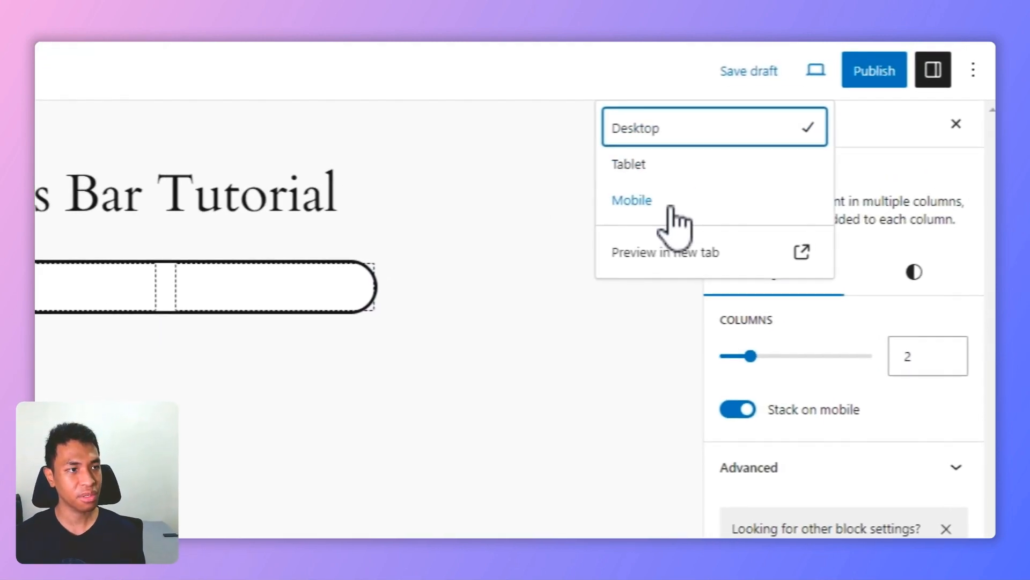
left_click(670, 207)
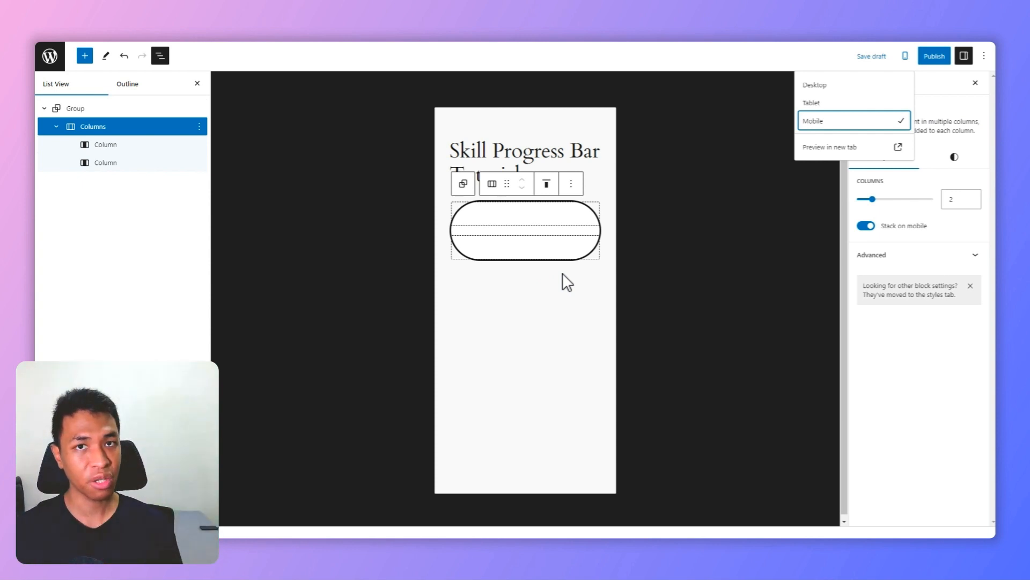
left_click(871, 228)
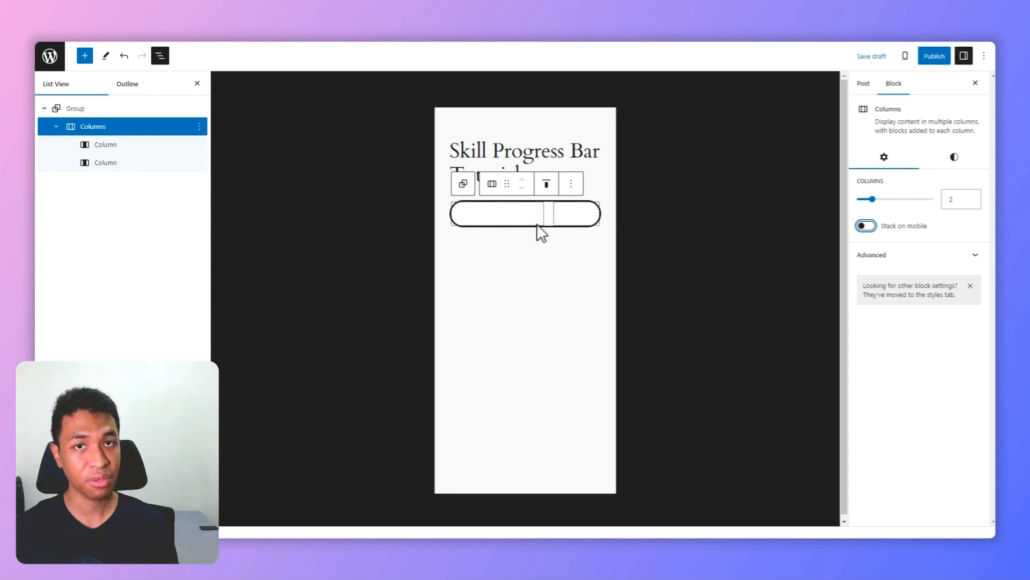
- Set the Columns block's horizontal block spacing to 0 and return the preview to Desktop view
left_click(954, 157)
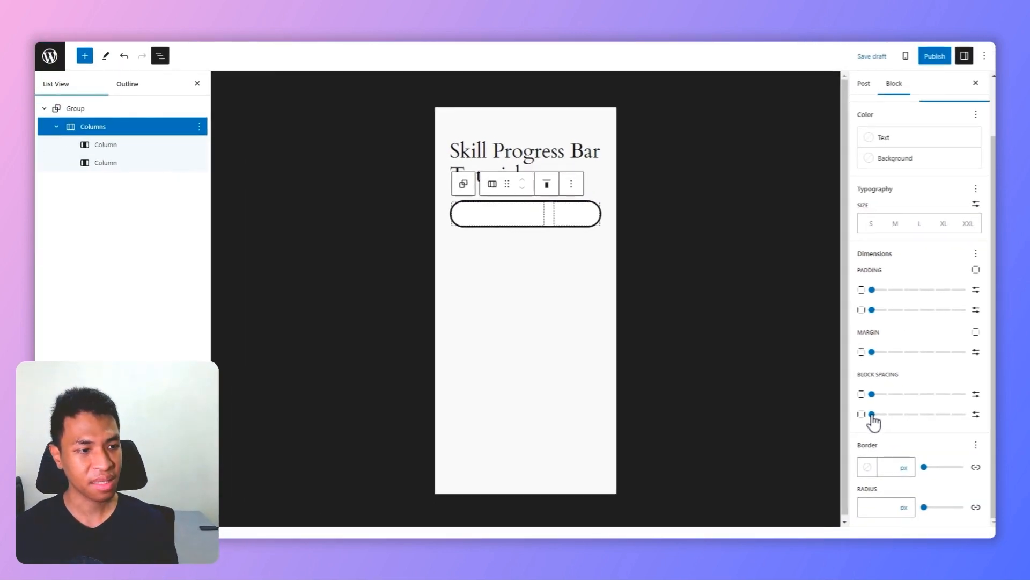
mouse_move(871, 414)
left_mouse_down()
mouse_move(933, 414)
mouse_move(871, 426)
left_mouse_up()
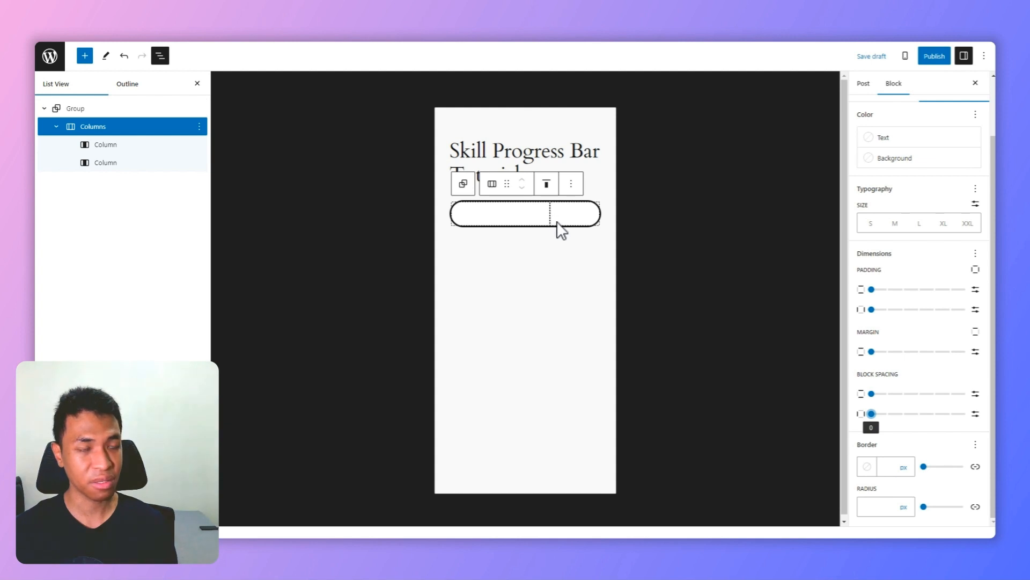
left_click(905, 59)
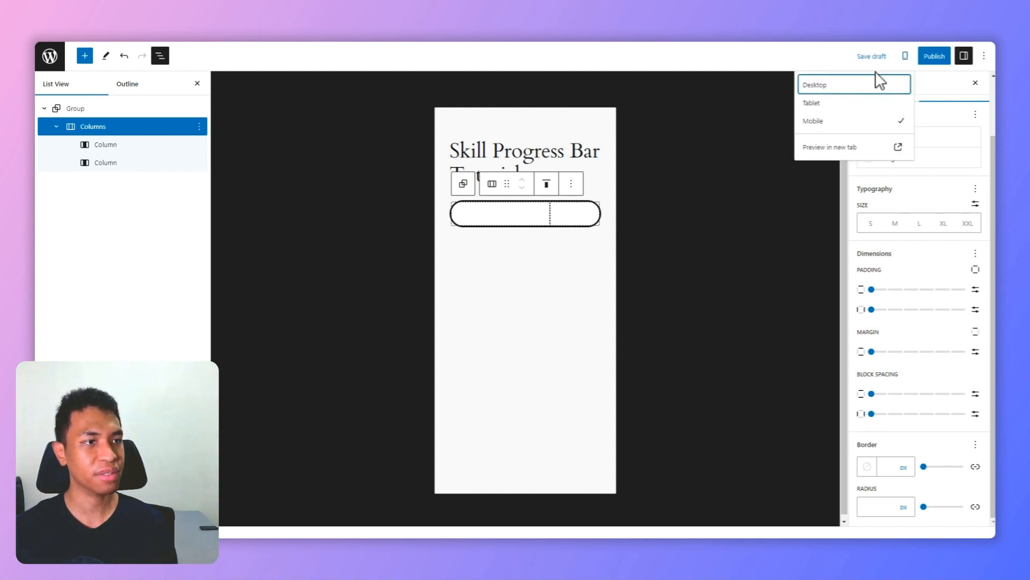
left_click(840, 85)
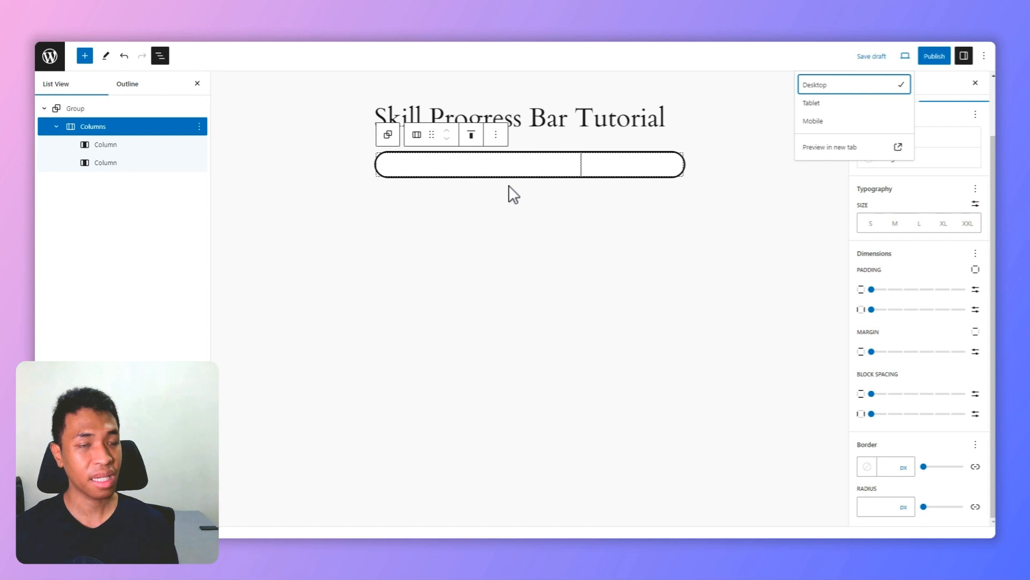
- Insert a Group block with the single-container layout inside the wider first column
left_click(475, 169)
left_click(473, 168)
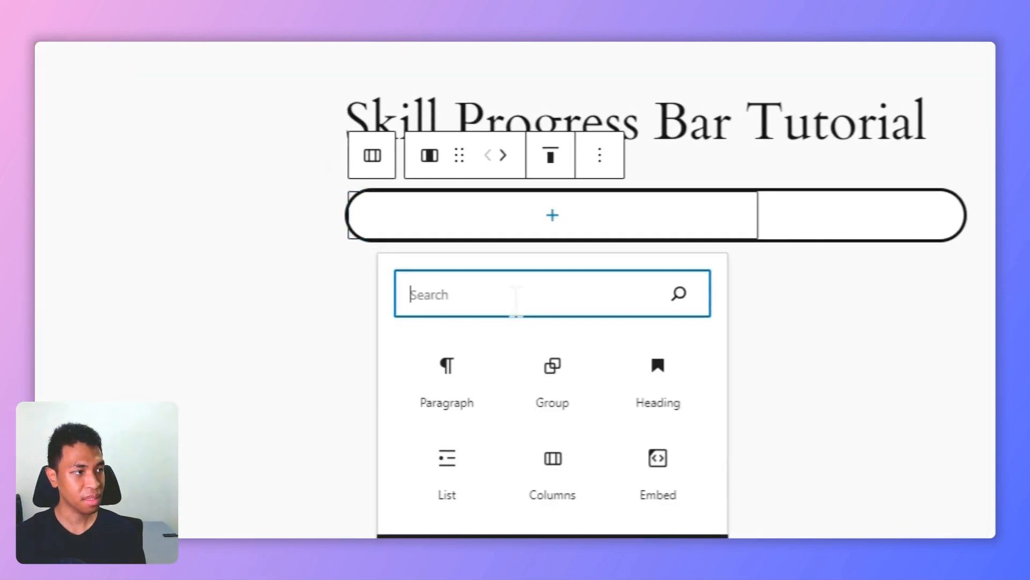
type("group")
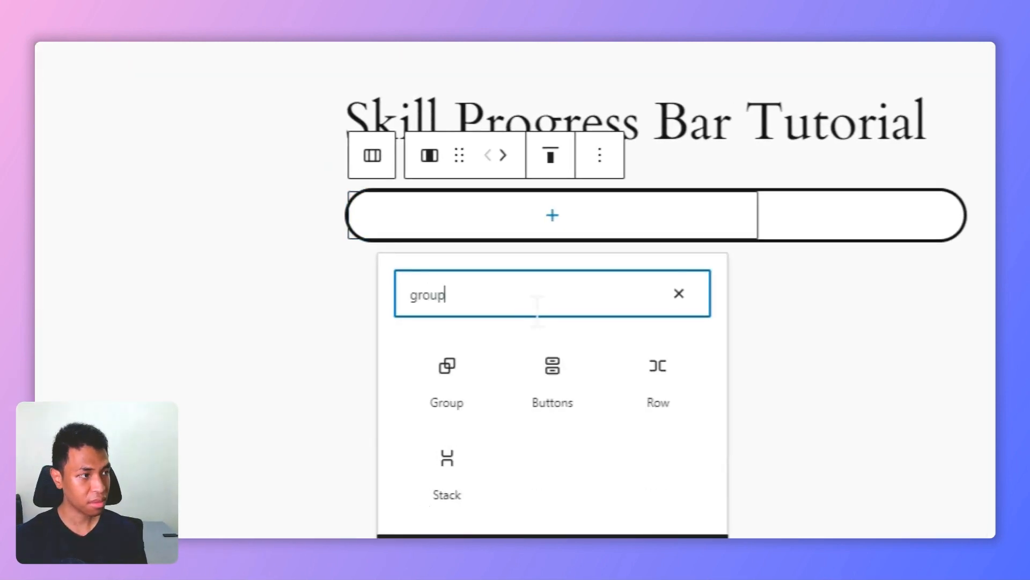
left_click(454, 370)
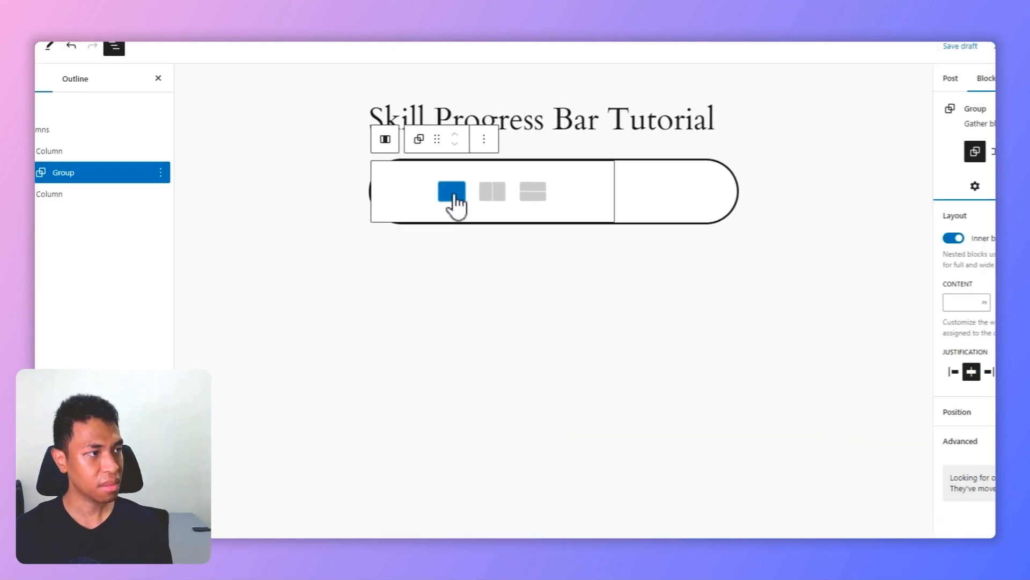
left_click(484, 244)
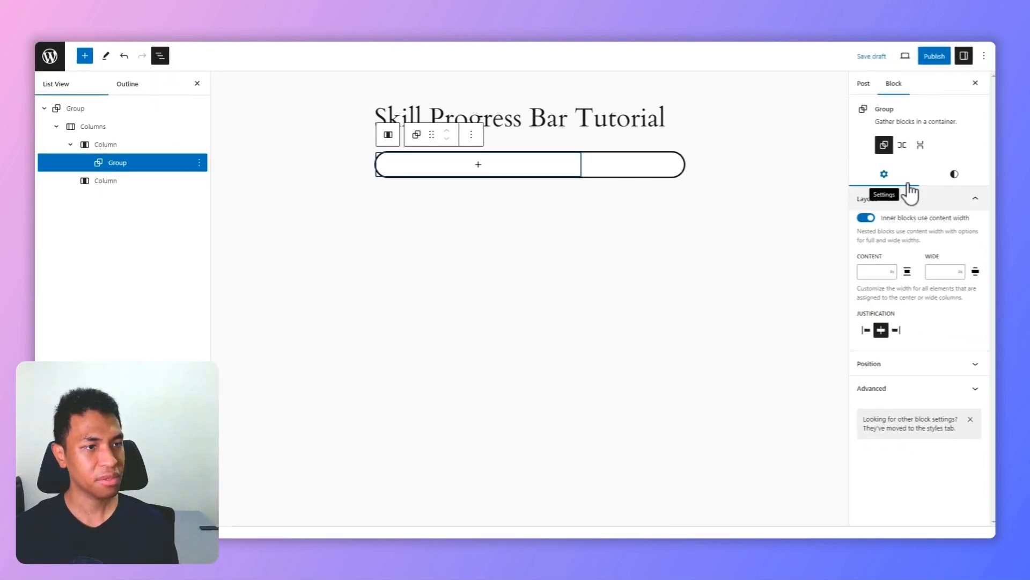
- Set the nested group's background to the solid theme color Contrast (#111111) after trying a gradient
left_click(955, 174)
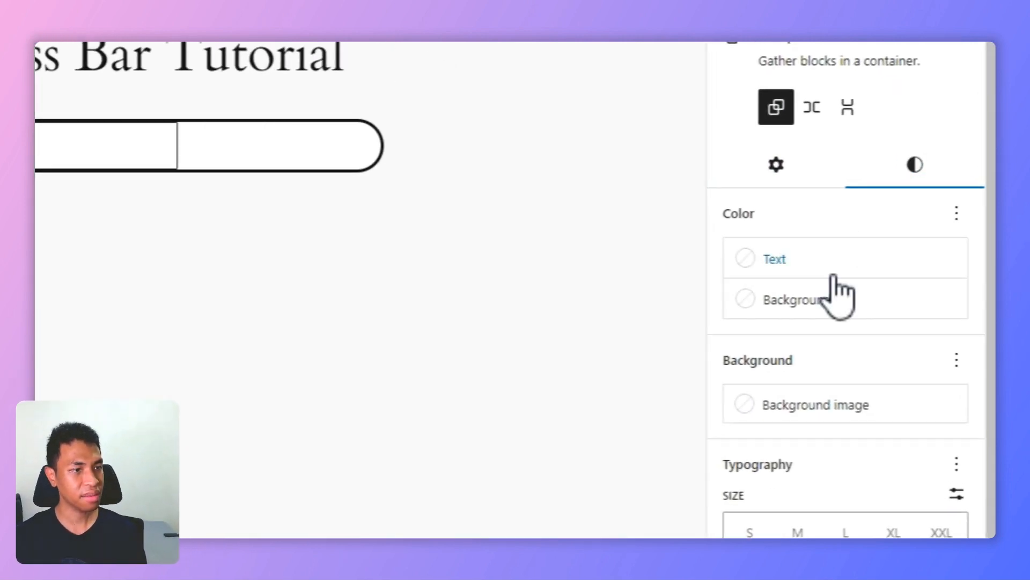
left_click(813, 300)
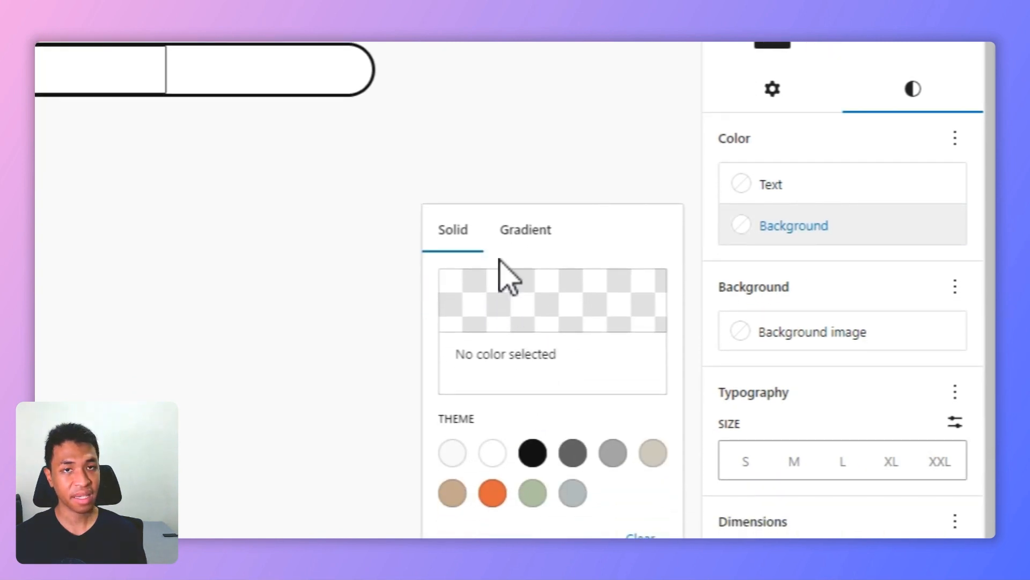
left_click(526, 230)
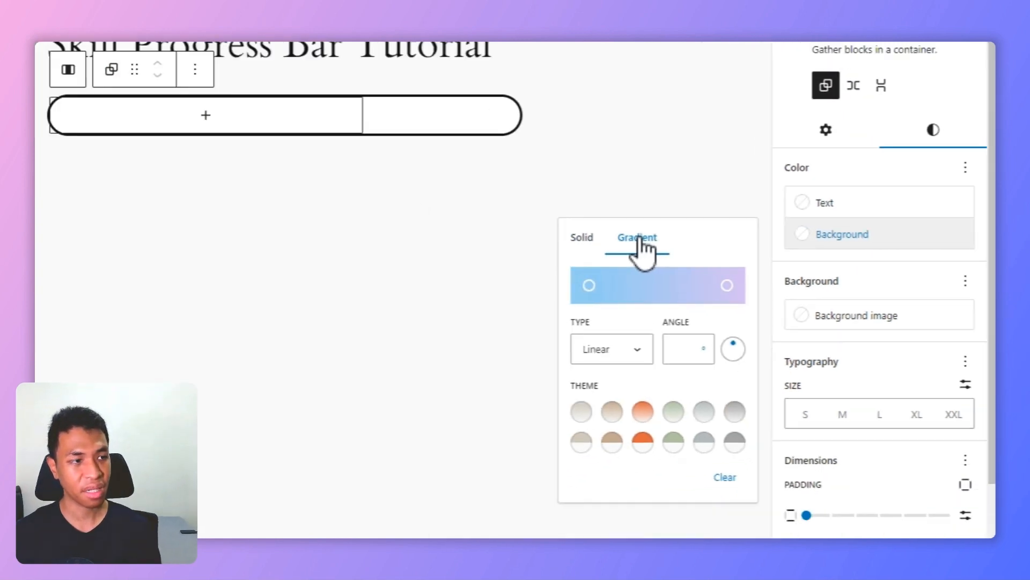
left_click(728, 276)
left_click(724, 246)
left_click(725, 246)
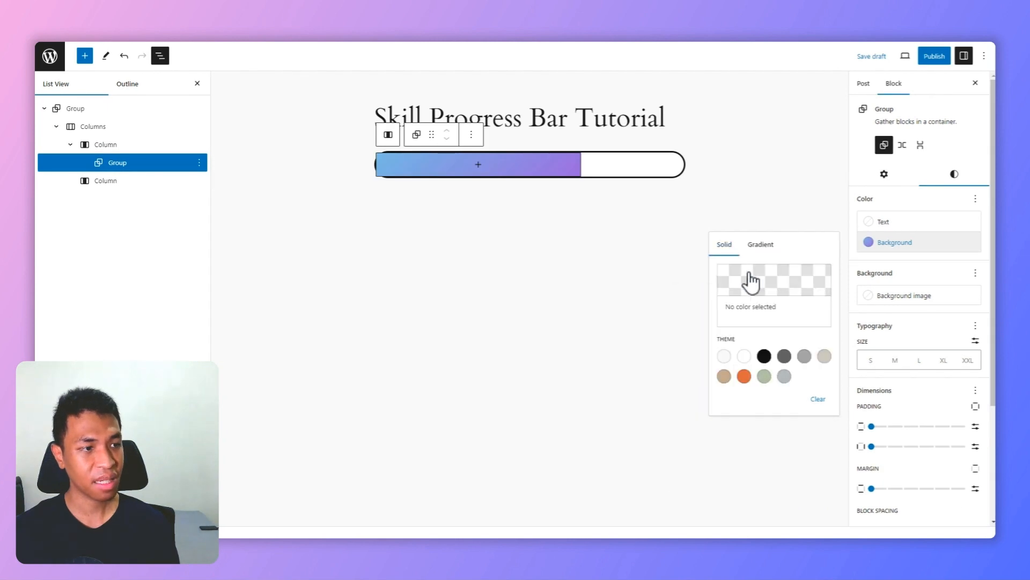
left_click(768, 359)
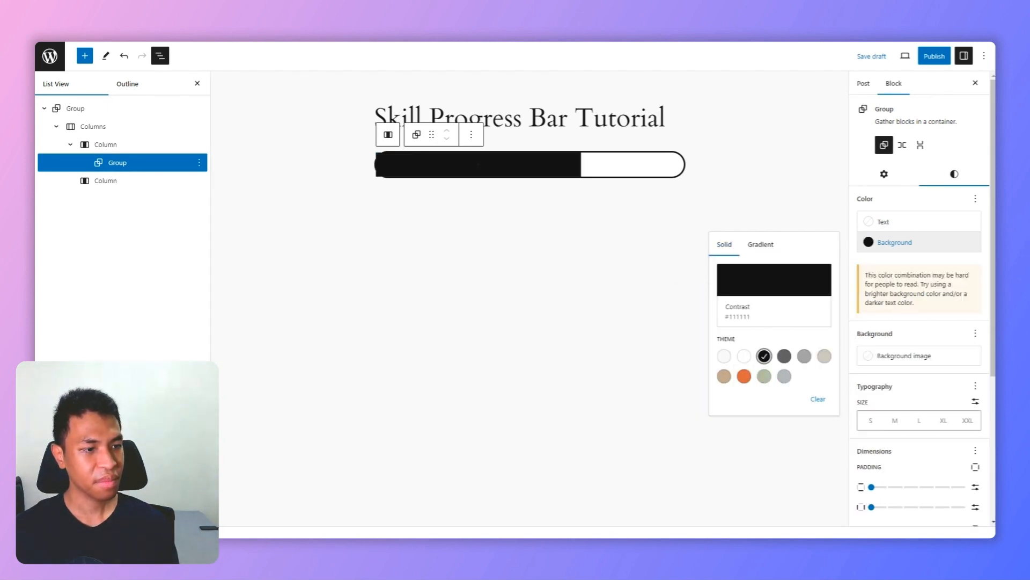
- Set the nested group's border radius to 100 px on all corners
scroll(939, 306, "down", 4)
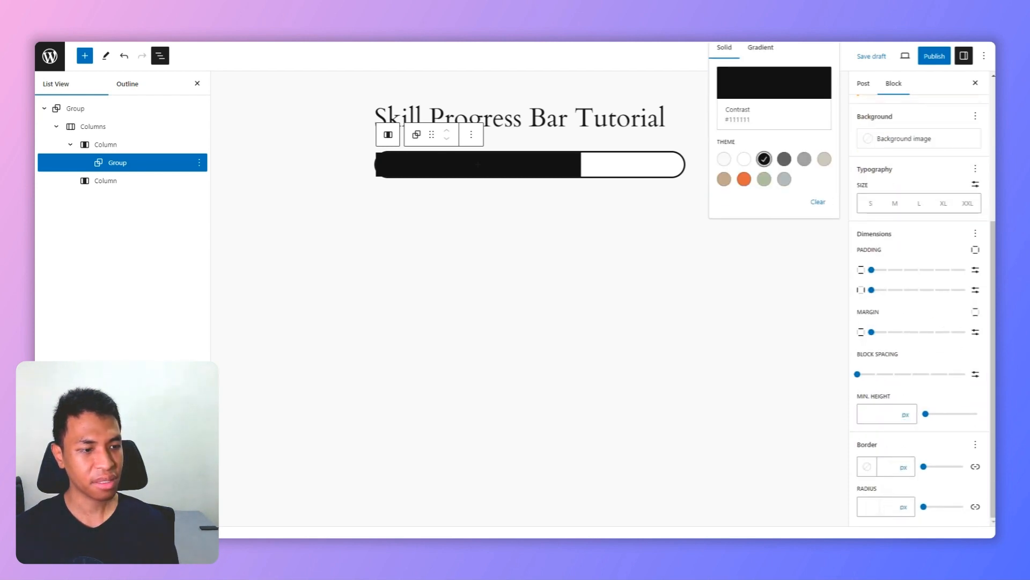
left_click(893, 506)
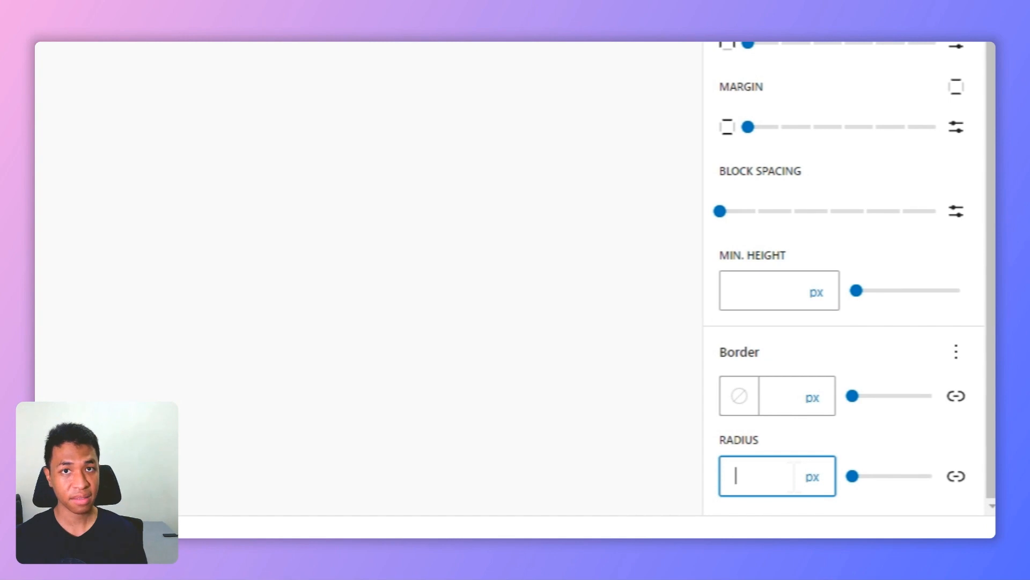
type("100")
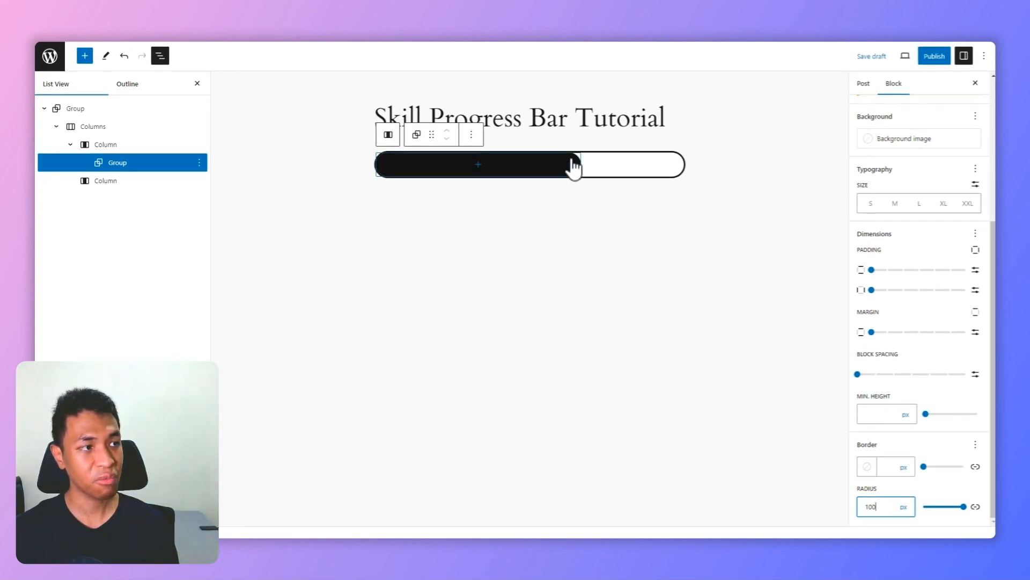
- Unlink the nested group's corner radii and clear the top-right and bottom-right values
left_click(977, 508)
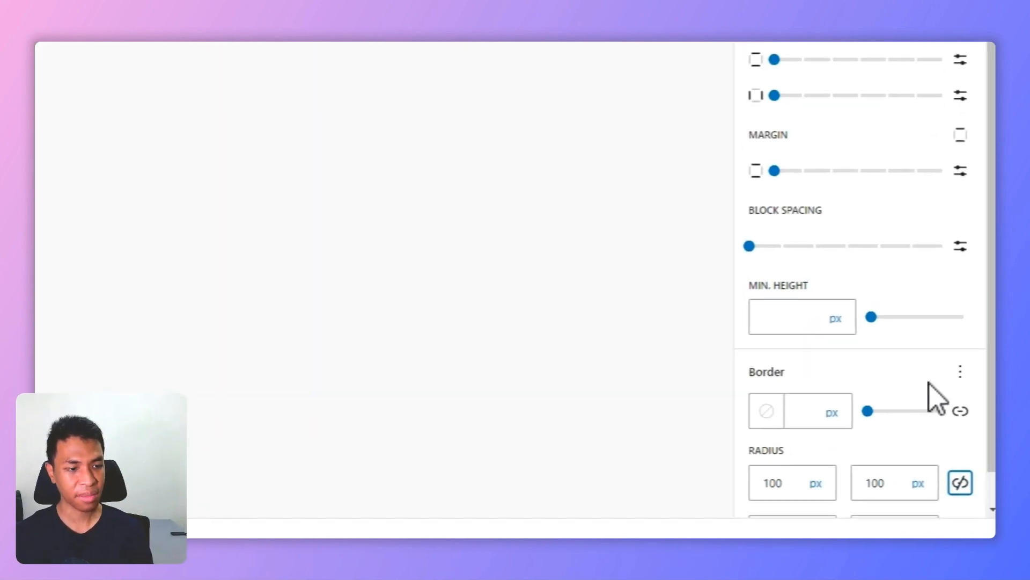
double_click(861, 424)
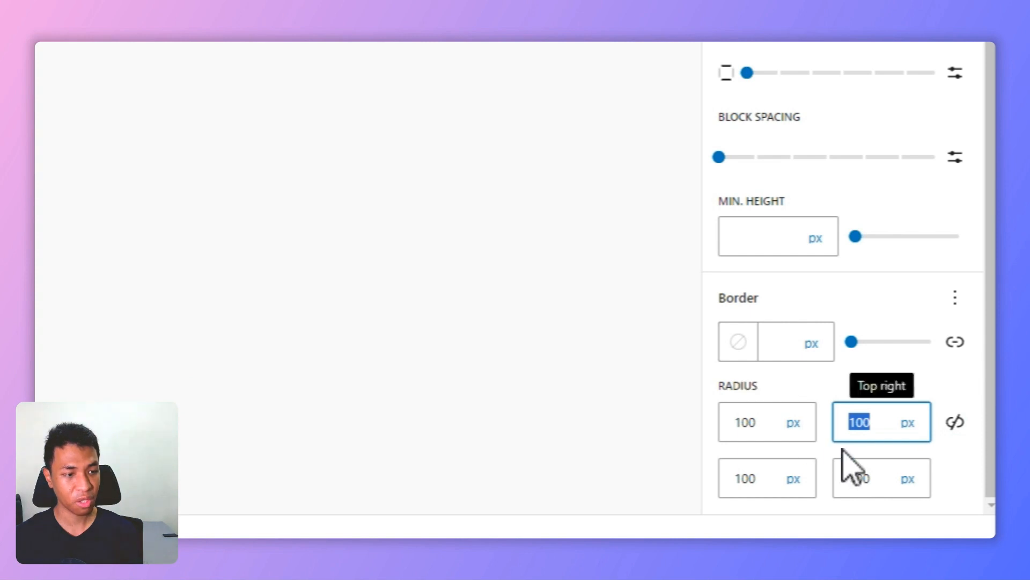
key("BackSpace")
double_click(859, 478)
key("BackSpace")
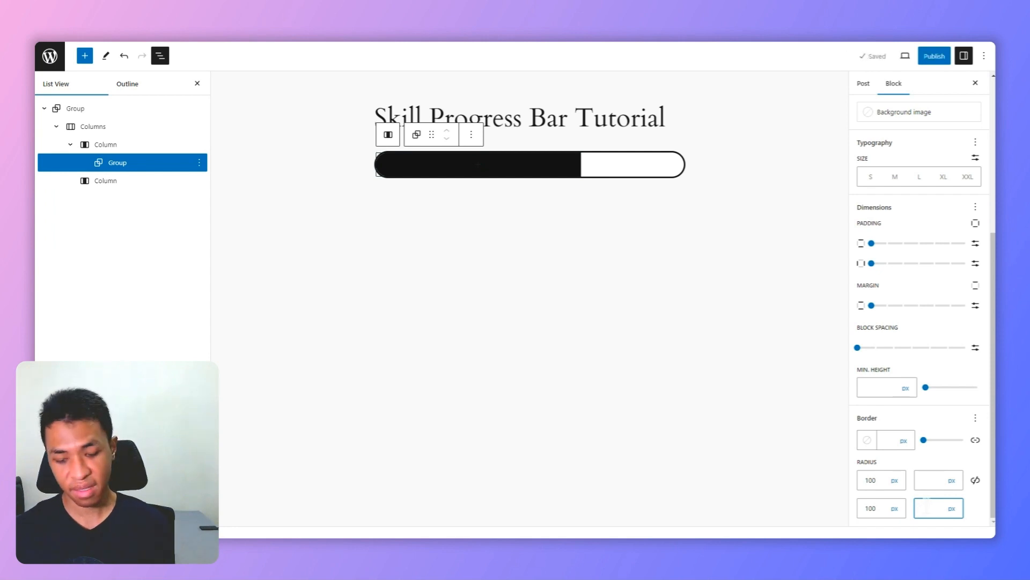
- Set the nested group's bottom-right and top-right radii to 100 px and link all corners again
type("100")
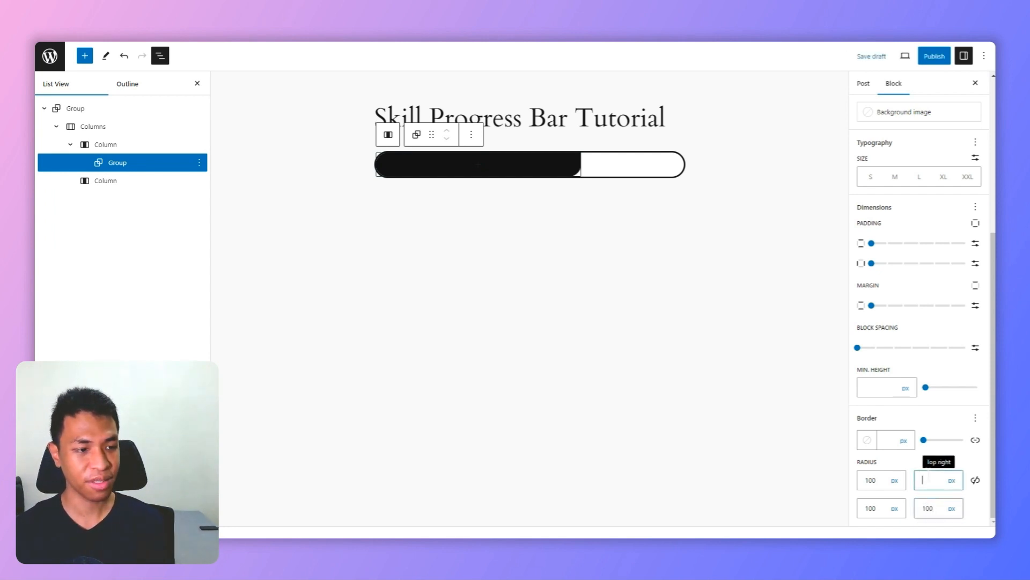
left_click(928, 479)
type("100")
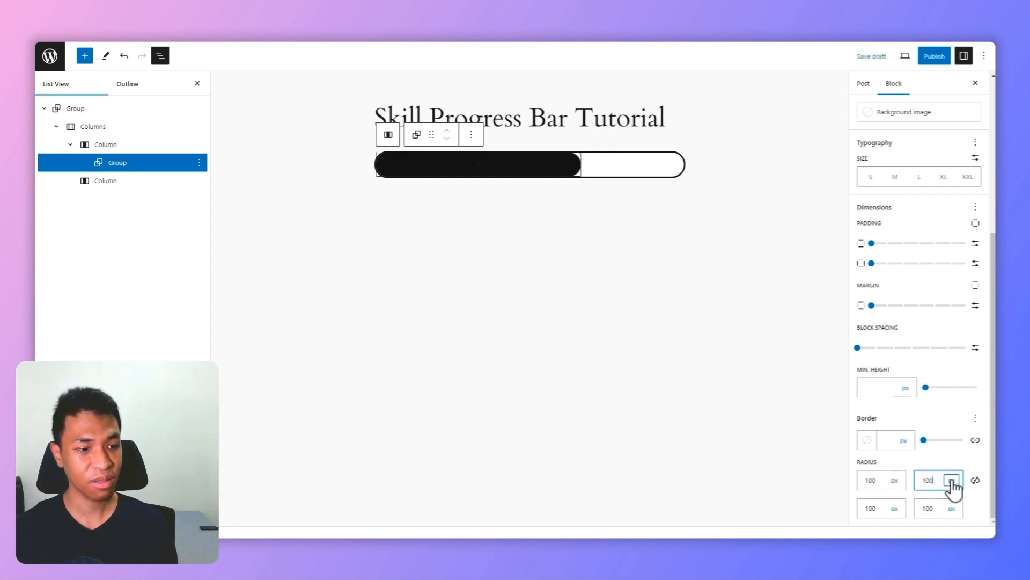
left_click(975, 480)
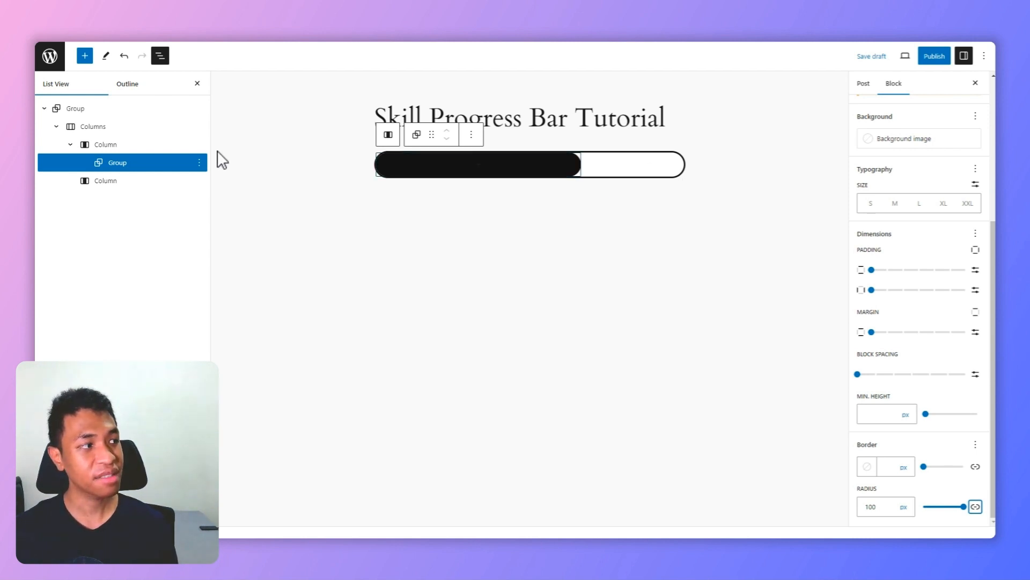
- Collapse the first column in the block list and set that column's width to 80%
left_click(110, 143)
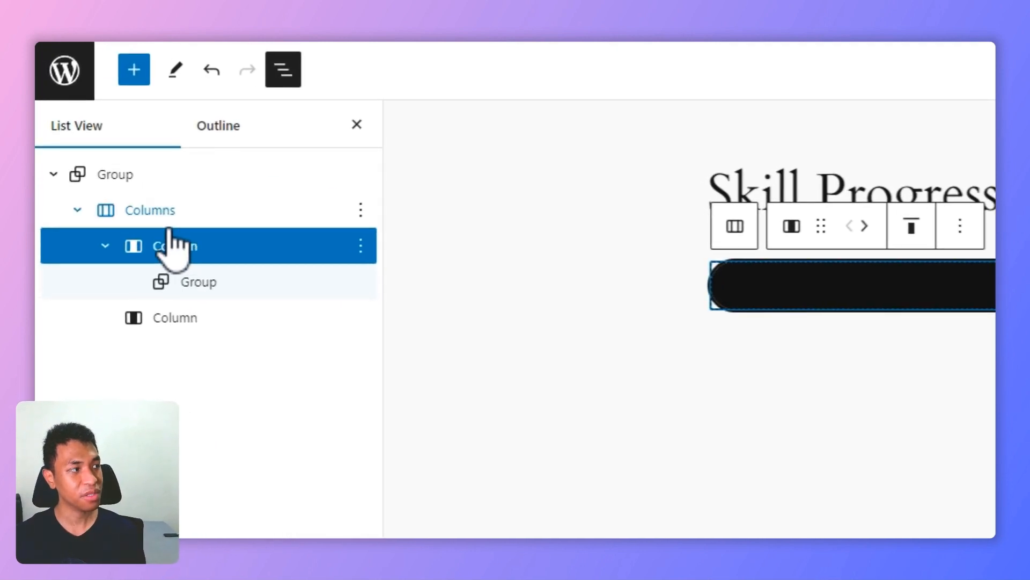
left_click(106, 246)
left_click(204, 283)
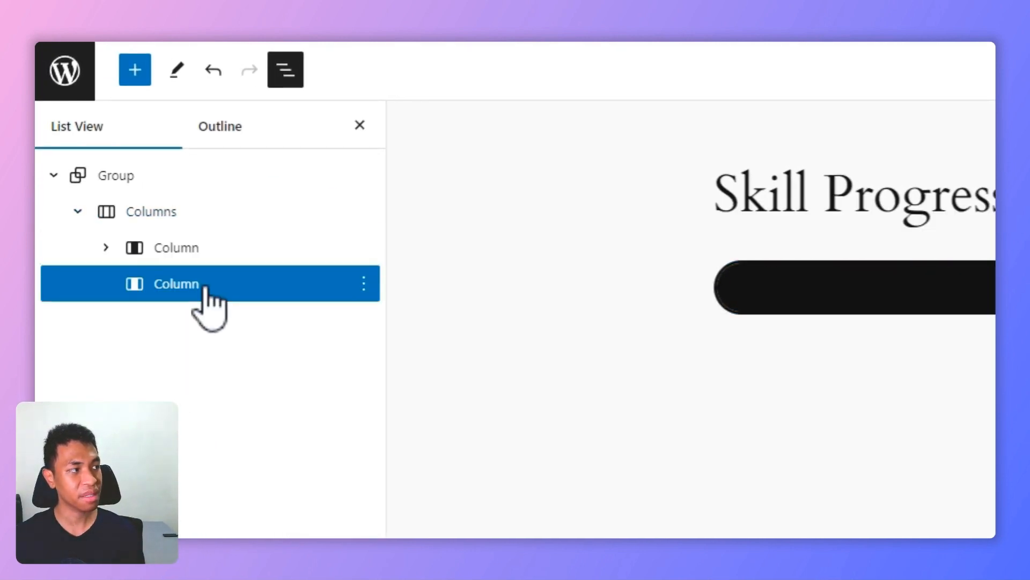
left_click(236, 254)
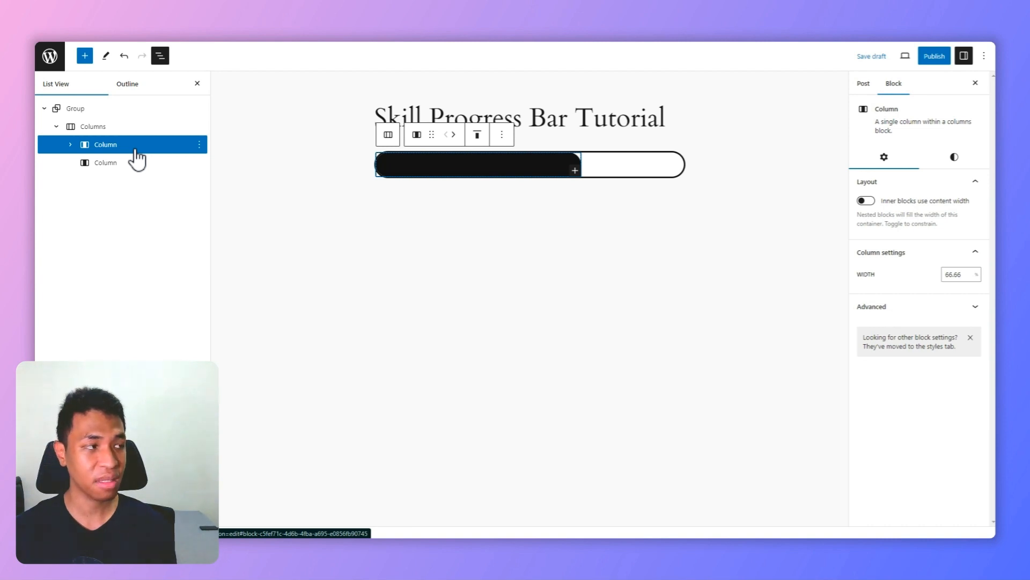
left_click(135, 150)
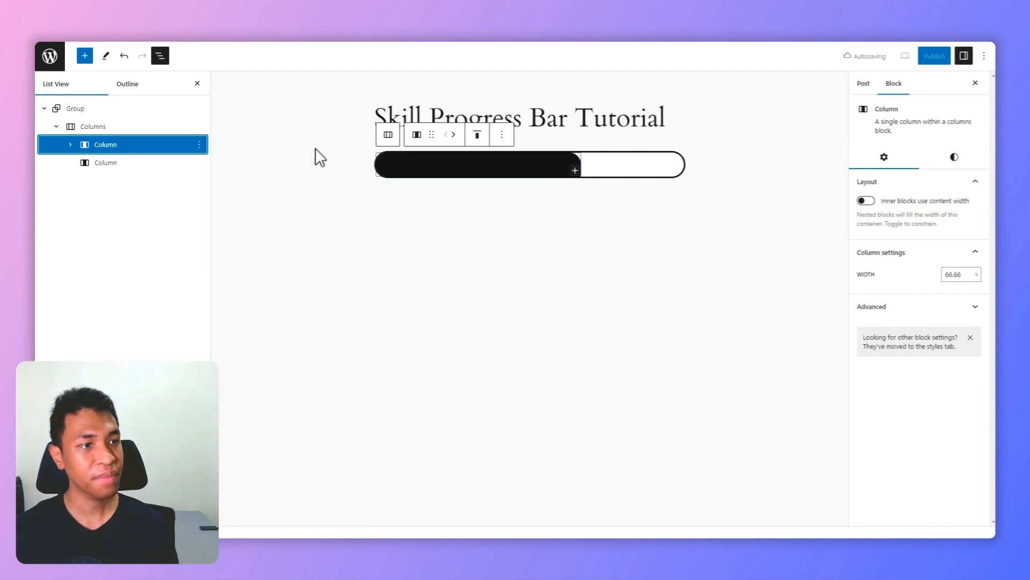
left_click(882, 158)
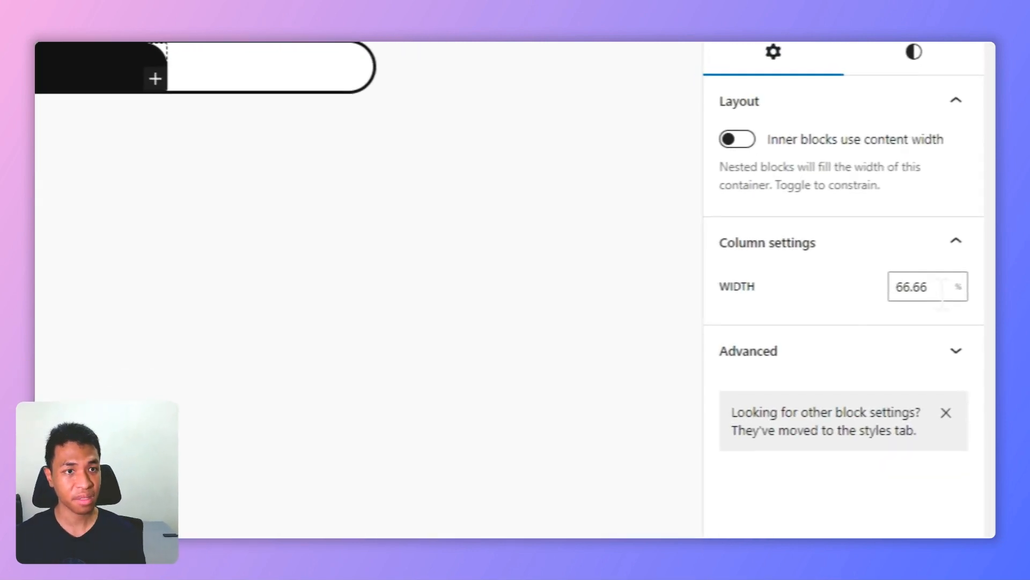
left_click_drag(937, 286, 872, 276)
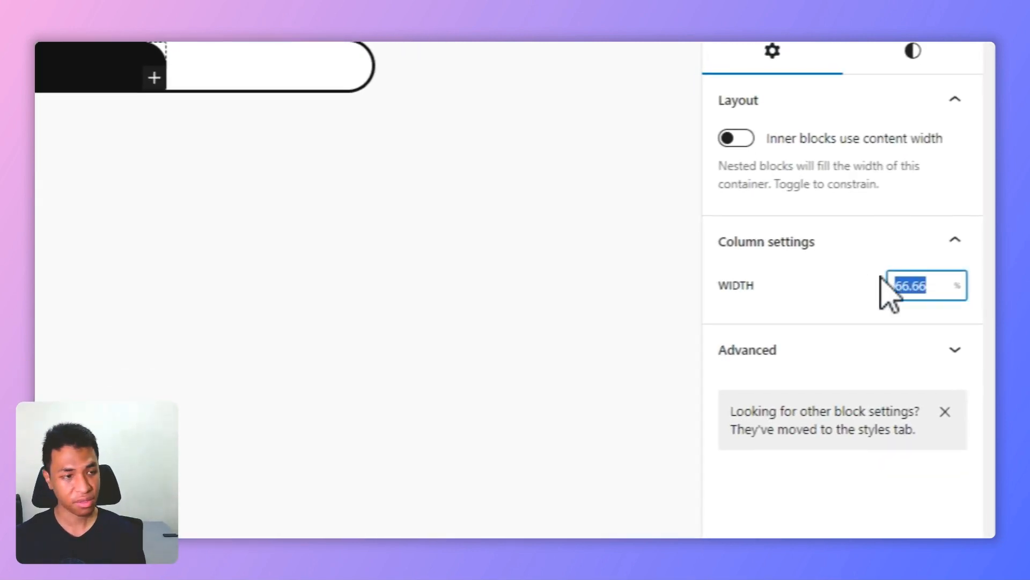
type("80")
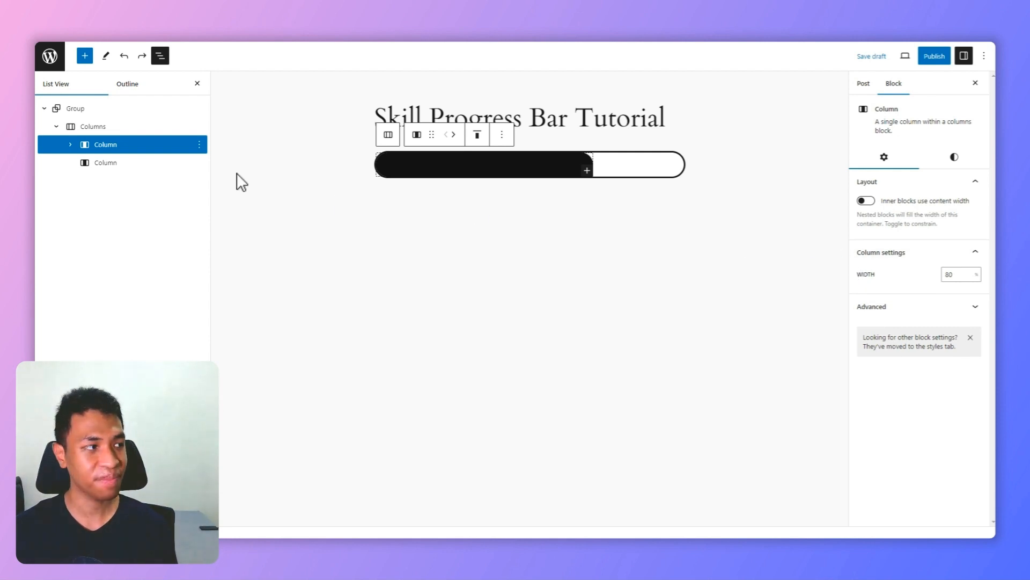
- Set the second, empty column's width to 20% and deselect the block
left_click(140, 164)
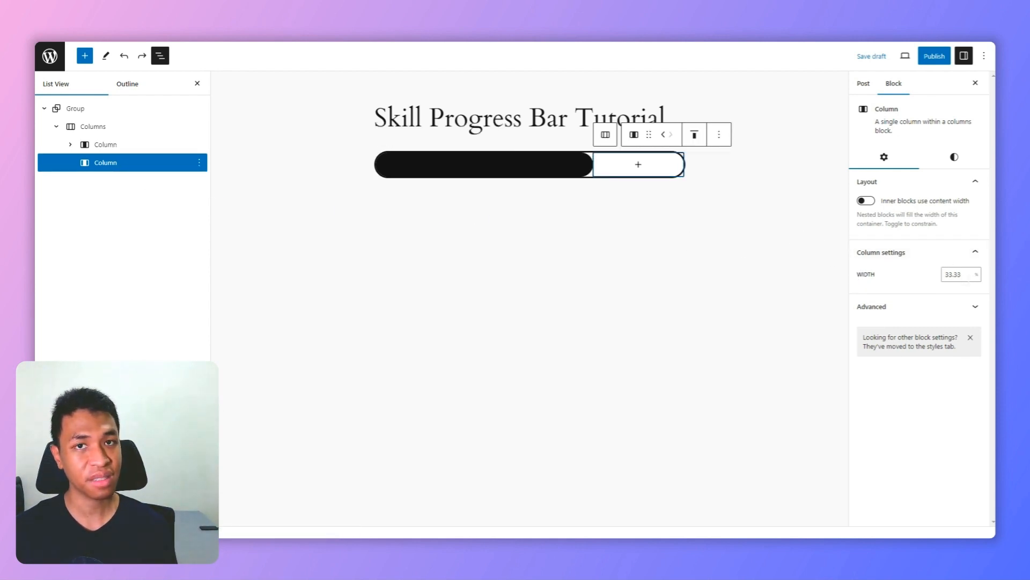
double_click(964, 277)
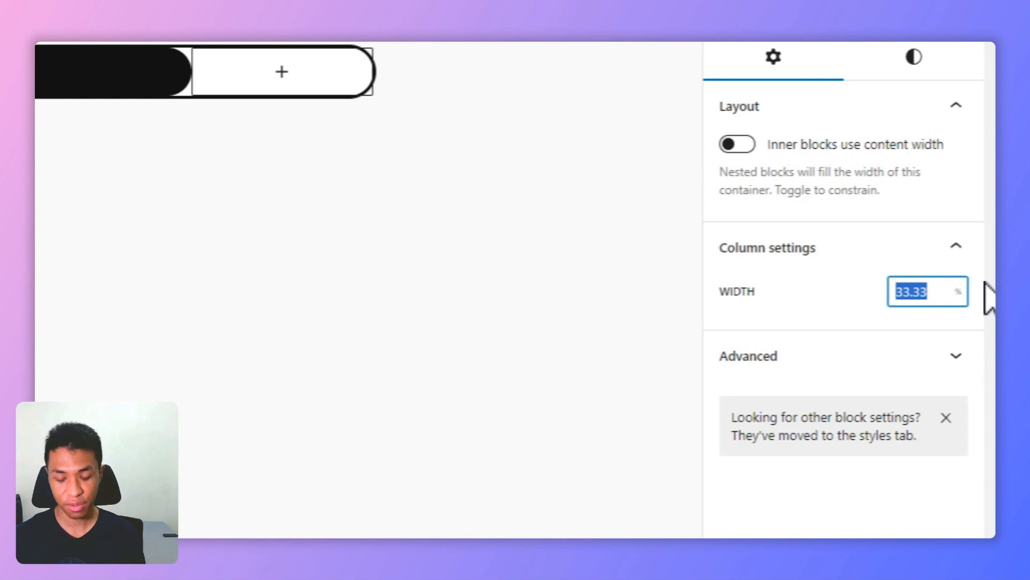
type("20")
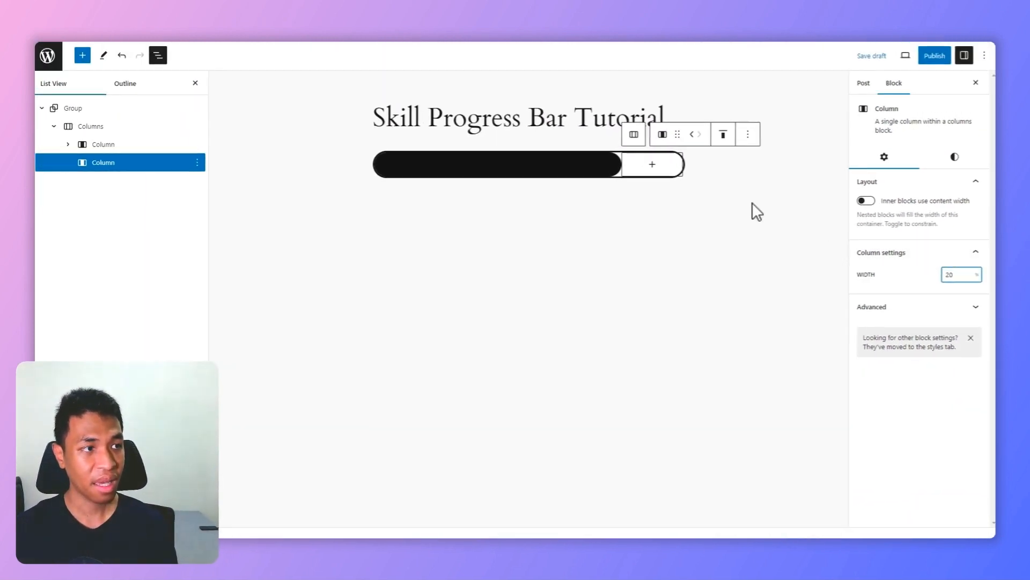
left_click(736, 195)
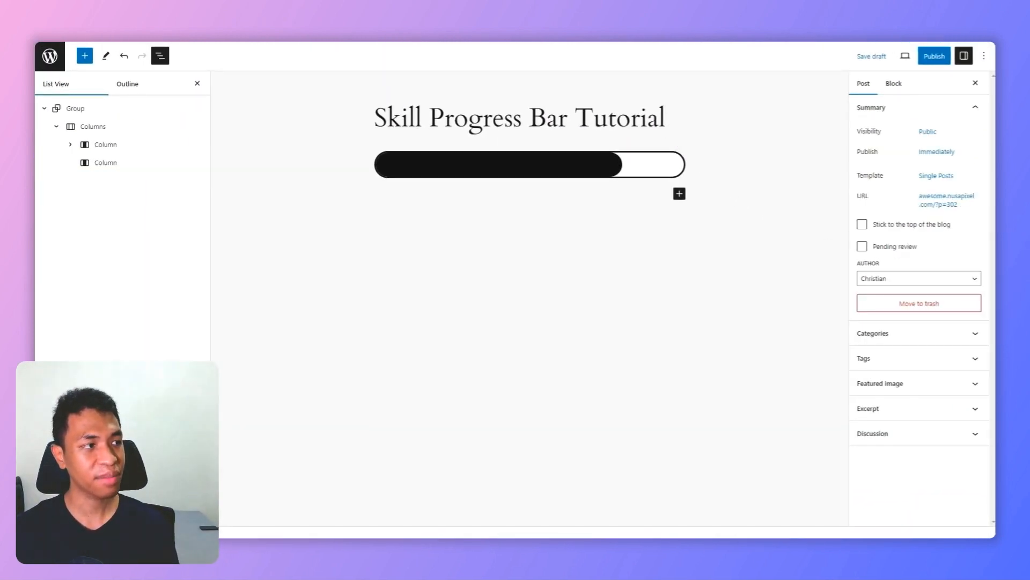
- Add an empty paragraph between the post title and the progress bar group
left_click(677, 118)
key("Return")
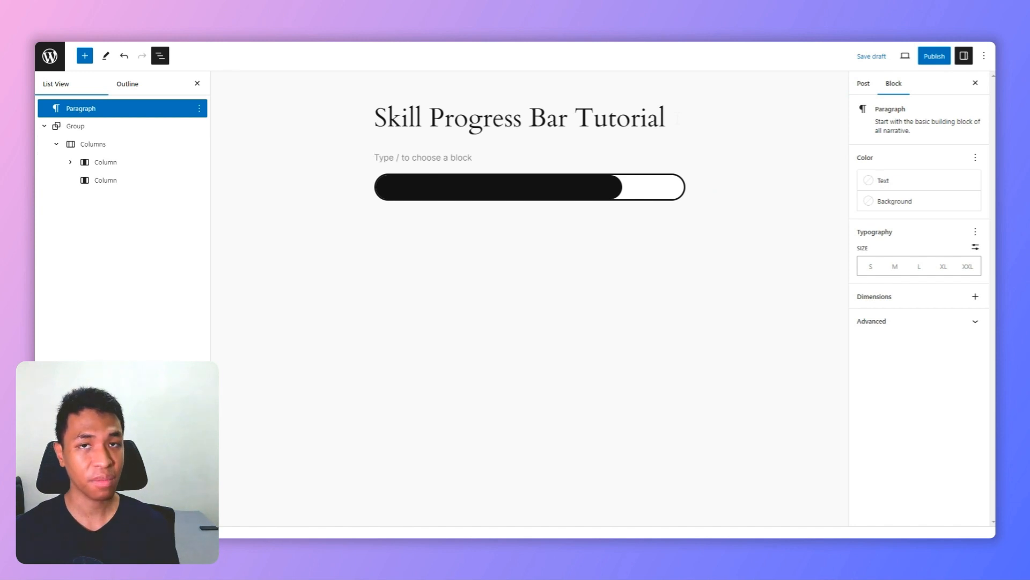